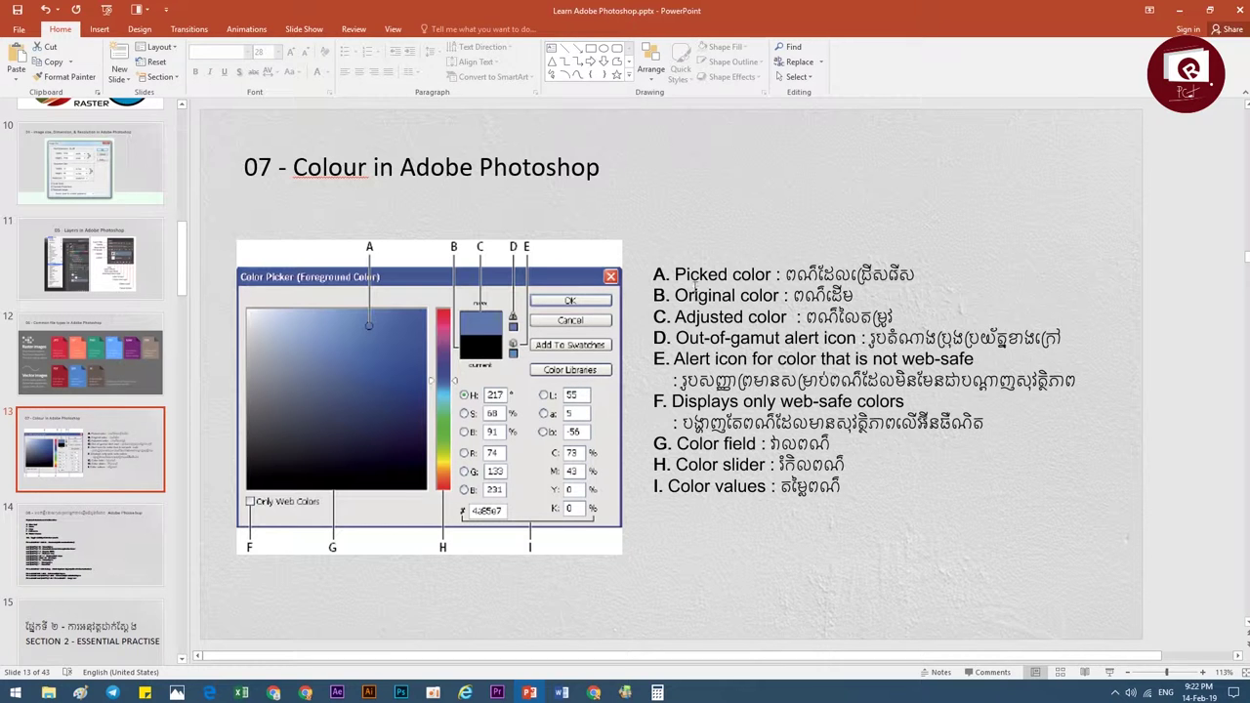
Move from the PowerPoint slide to Photoshop and deselect the two text layers
{"action": "left_click", "coordinate": [696, 283]}
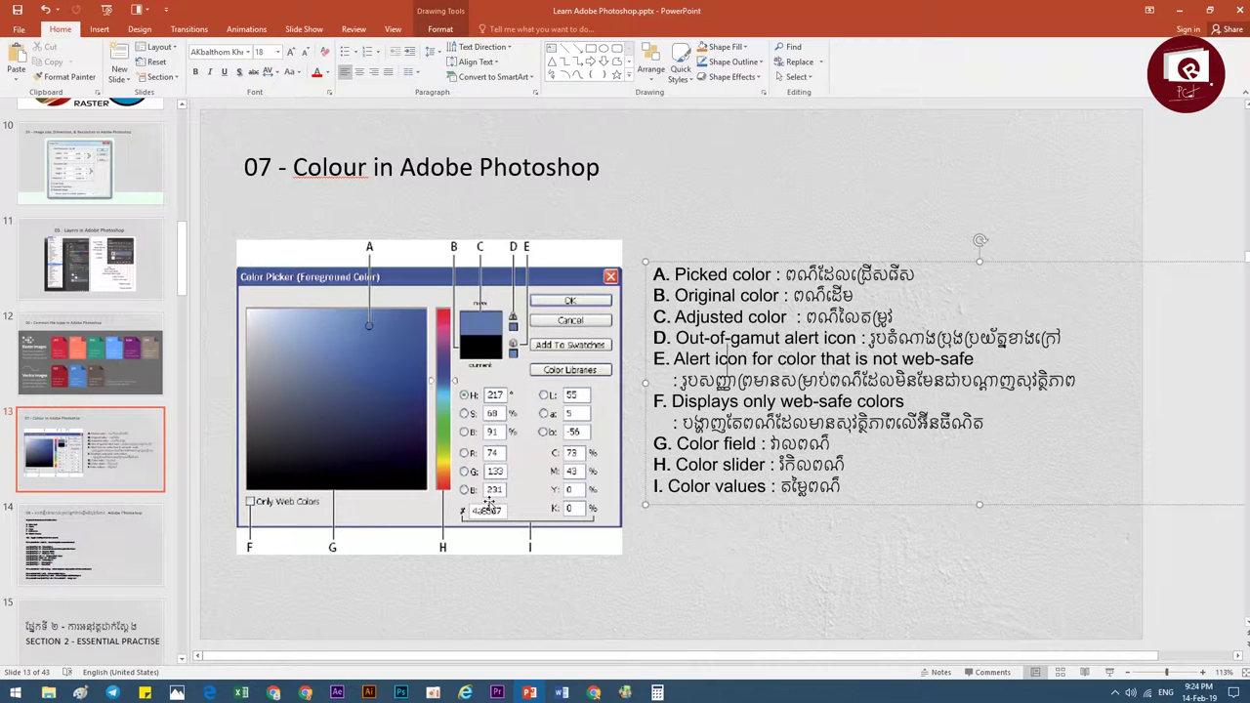
{"action": "left_click", "coordinate": [406, 691]}
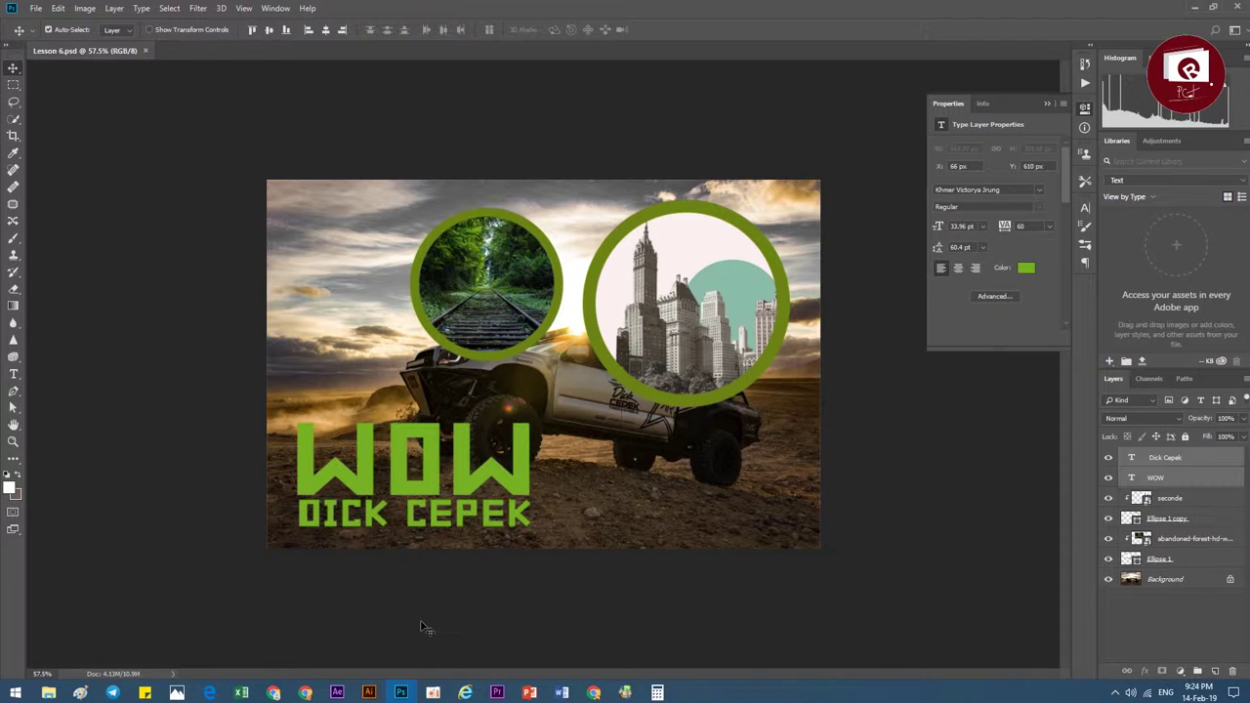
{"action": "left_click", "coordinate": [196, 209]}
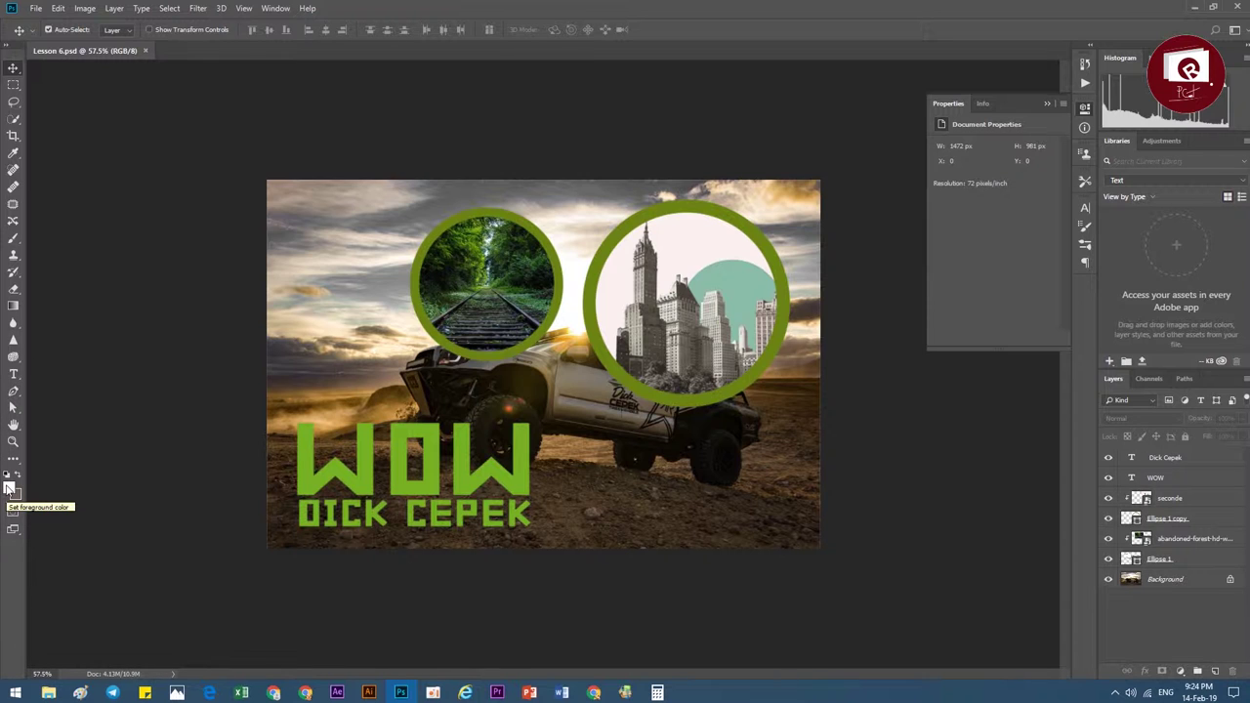
Bring up the Foreground Color picker, showing white ffffff, centred over the Lesson 6 image
{"action": "left_click", "coordinate": [10, 489]}
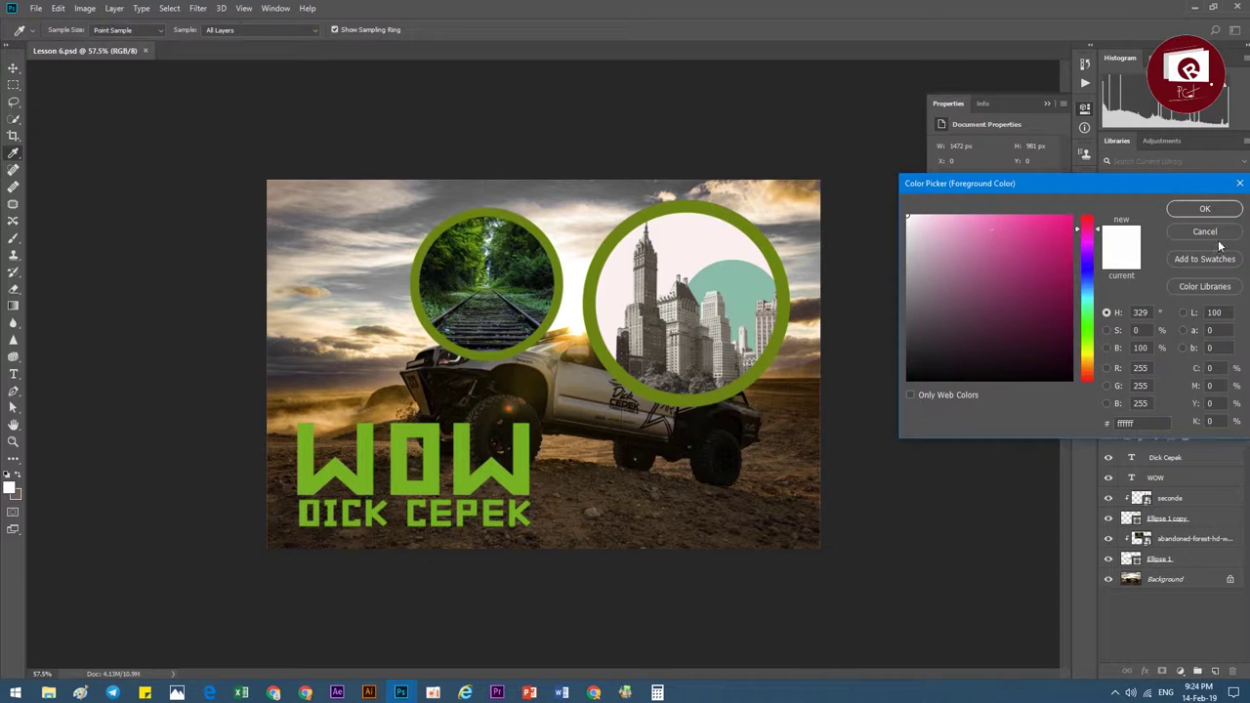
{"action": "left_click", "coordinate": [1211, 235]}
{"action": "left_click", "coordinate": [12, 486]}
{"action": "left_click_drag", "start_coordinate": [1001, 184], "coordinate": [504, 168]}
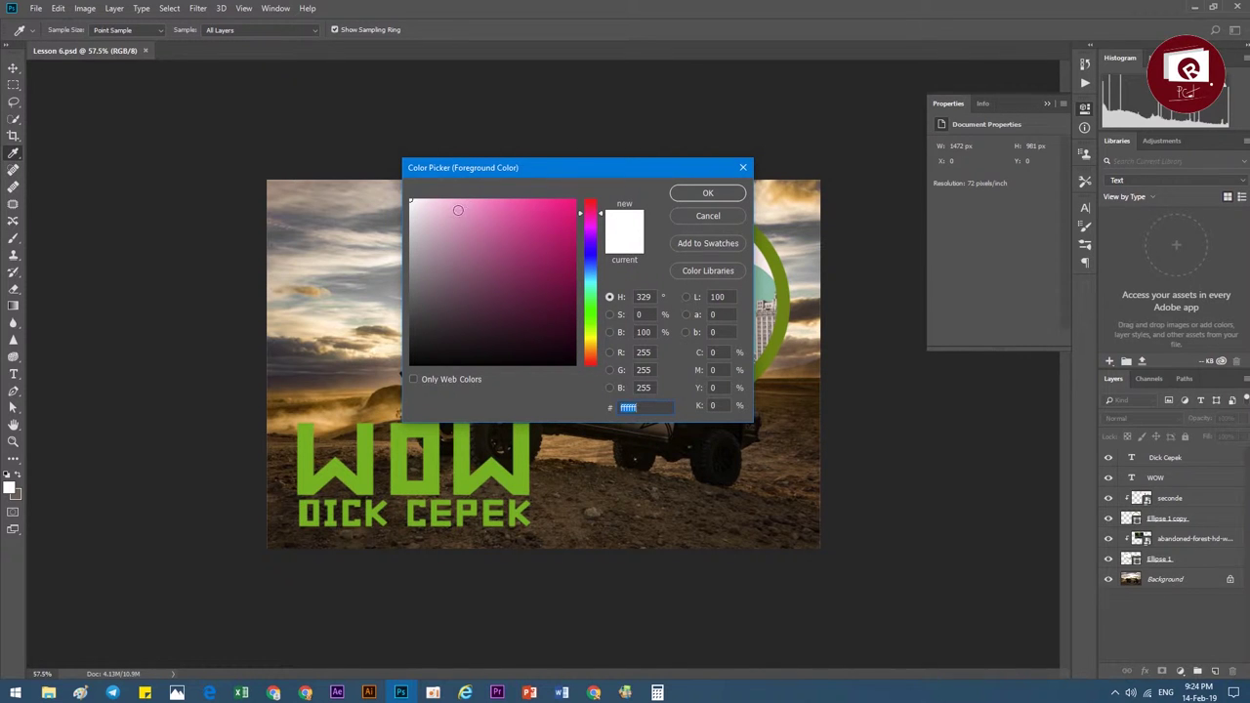
Adjust the colour field and hue slider to dark purple 511371, then highlight the hex value
{"action": "mouse_move", "coordinate": [459, 210]}
{"action": "left_mouse_down"}
{"action": "mouse_move", "coordinate": [527, 296]}
{"action": "mouse_move", "coordinate": [534, 276]}
{"action": "left_mouse_up"}
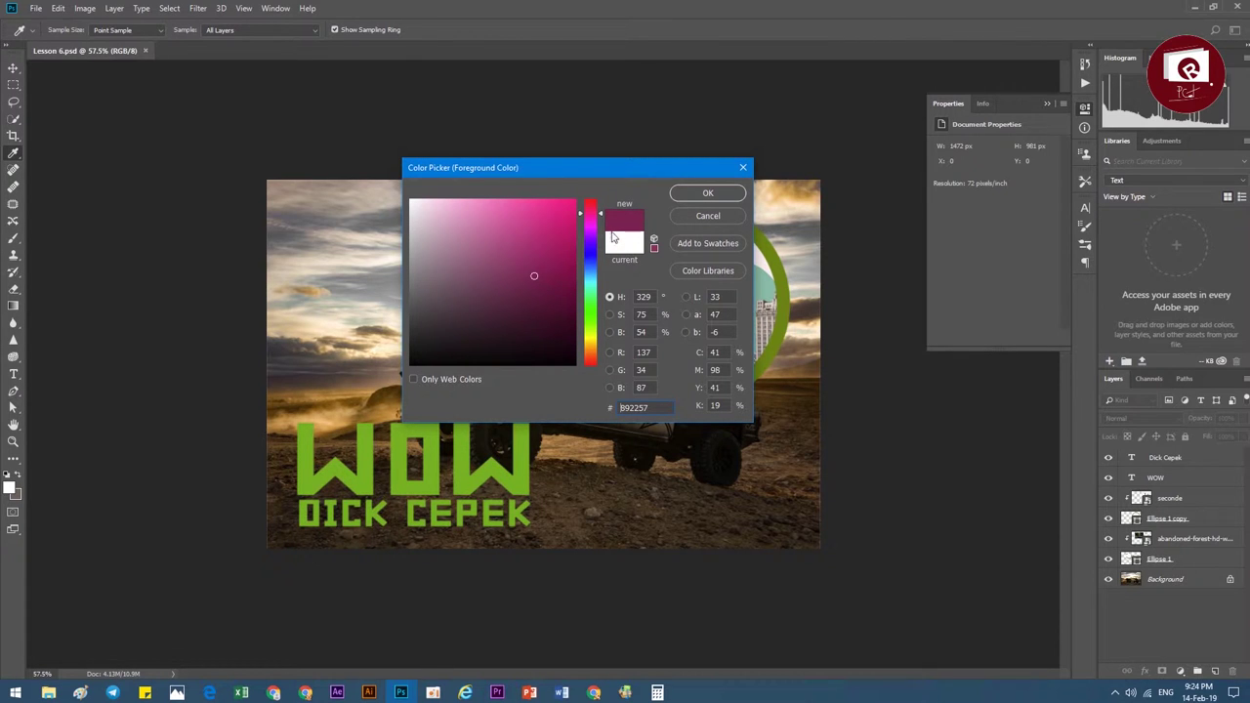
{"action": "mouse_move", "coordinate": [589, 210]}
{"action": "left_mouse_down"}
{"action": "mouse_move", "coordinate": [587, 284]}
{"action": "mouse_move", "coordinate": [585, 235]}
{"action": "left_mouse_up"}
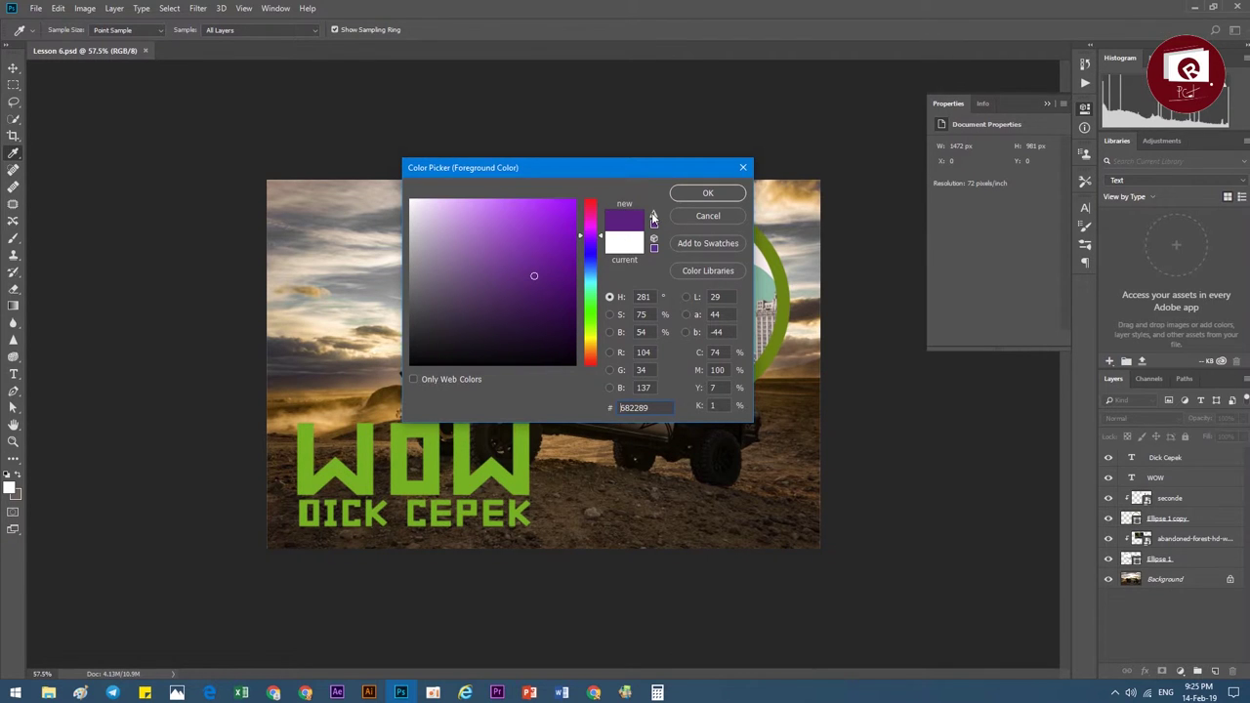
{"action": "left_click_drag", "start_coordinate": [532, 283], "coordinate": [549, 291]}
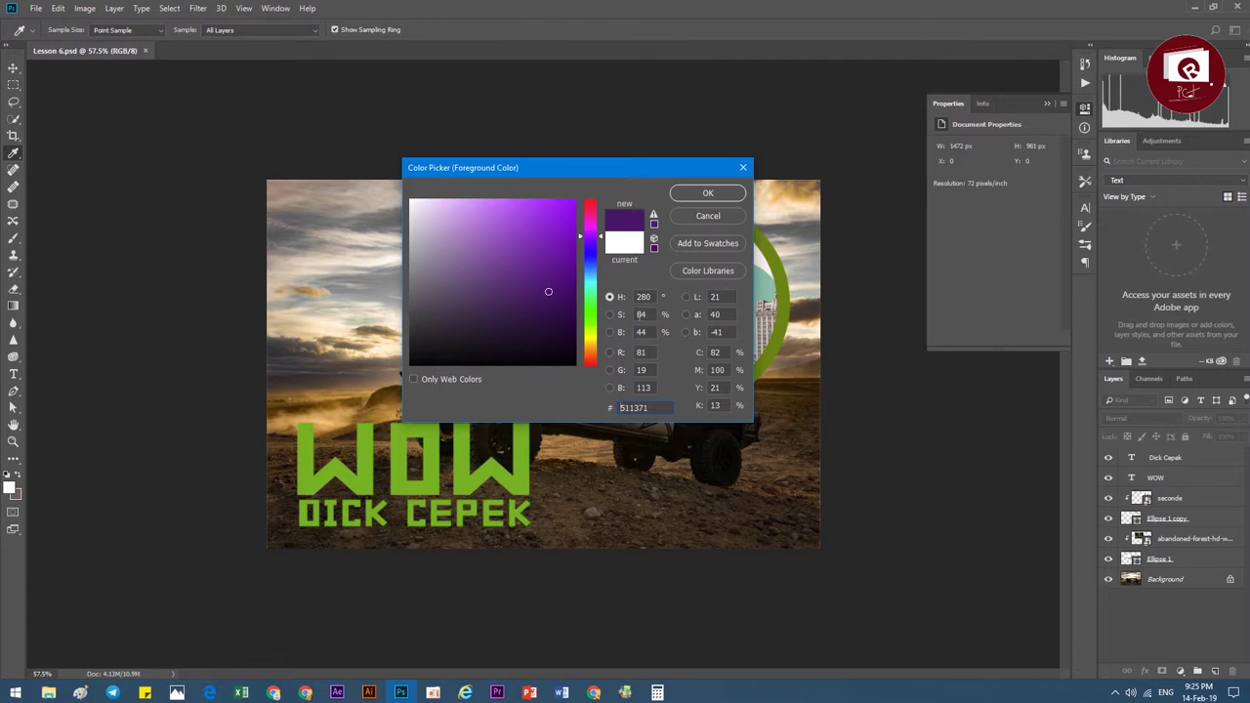
{"action": "left_click_drag", "start_coordinate": [645, 408], "coordinate": [610, 408]}
Enable Only Web Colors and confirm web-safe green 66cc33 as the foreground colour
{"action": "left_click", "coordinate": [418, 379]}
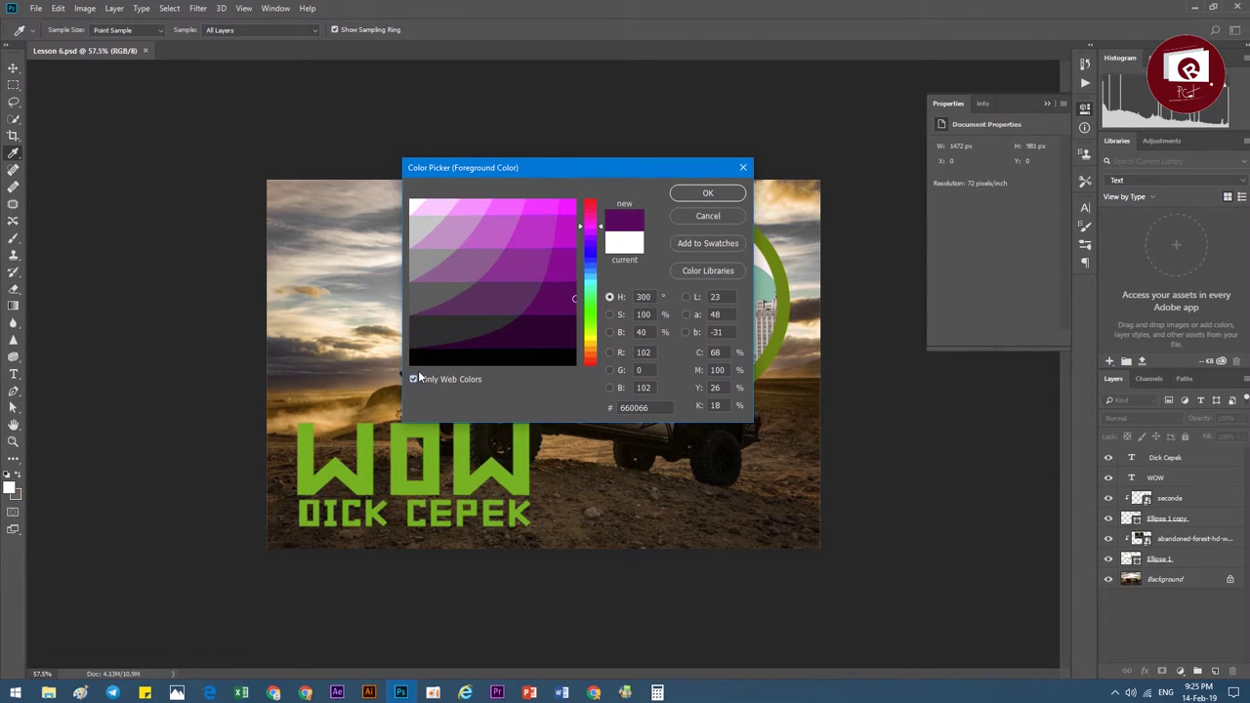
{"action": "mouse_move", "coordinate": [586, 313]}
{"action": "left_mouse_down"}
{"action": "mouse_move", "coordinate": [591, 303]}
{"action": "mouse_move", "coordinate": [596, 326]}
{"action": "left_mouse_up"}
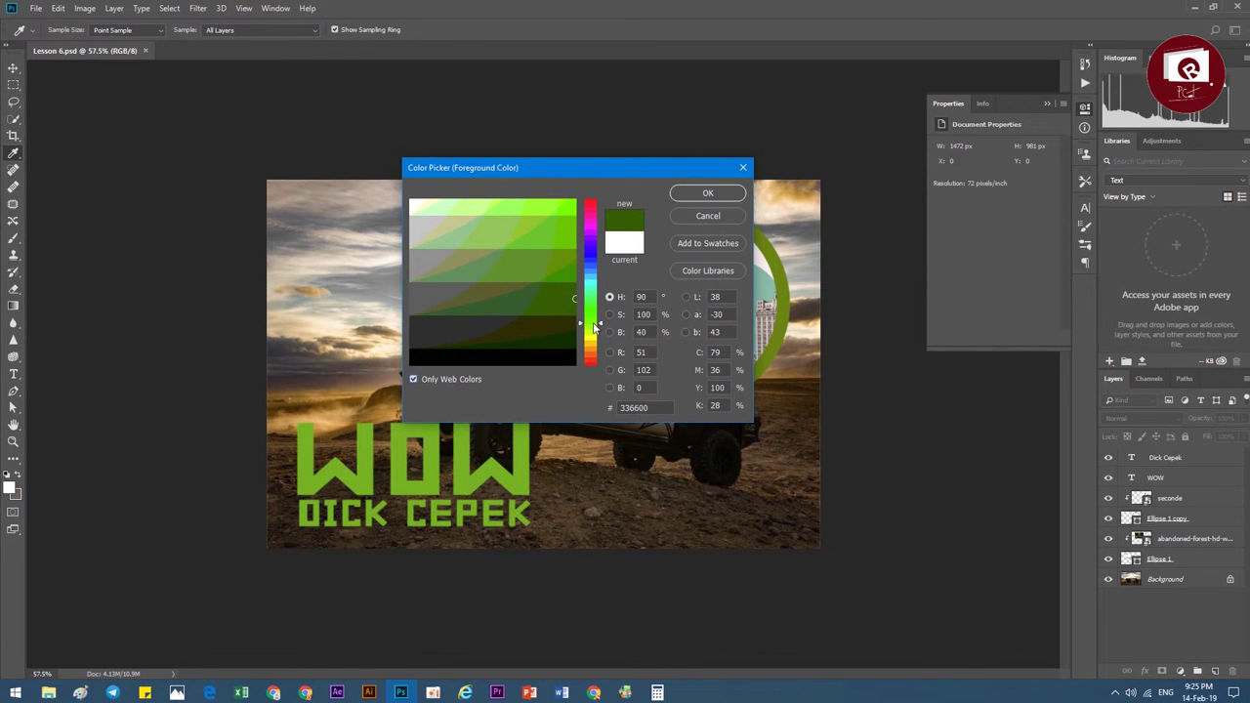
{"action": "left_click", "coordinate": [555, 294]}
{"action": "mouse_move", "coordinate": [554, 294]}
{"action": "left_mouse_down"}
{"action": "mouse_move", "coordinate": [502, 238]}
{"action": "mouse_move", "coordinate": [475, 265]}
{"action": "mouse_move", "coordinate": [544, 293]}
{"action": "mouse_move", "coordinate": [539, 244]}
{"action": "left_mouse_up"}
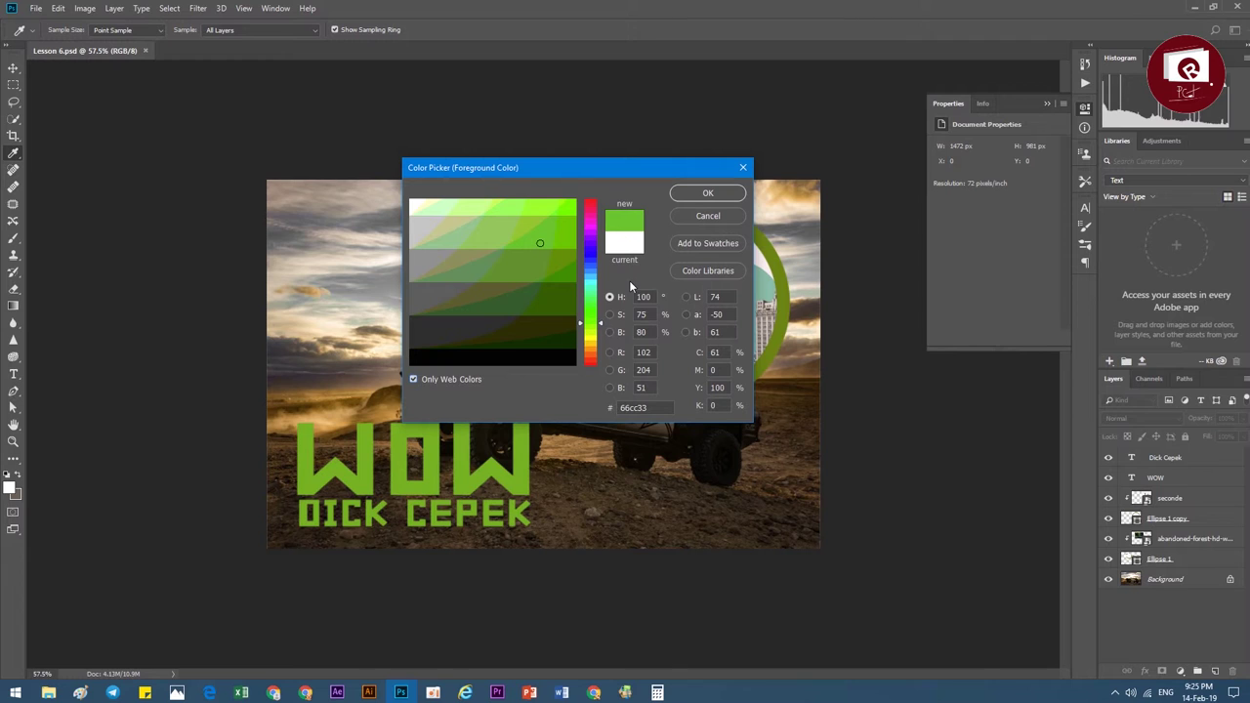
{"action": "left_click", "coordinate": [709, 194]}
{"action": "key", "text": "v"}
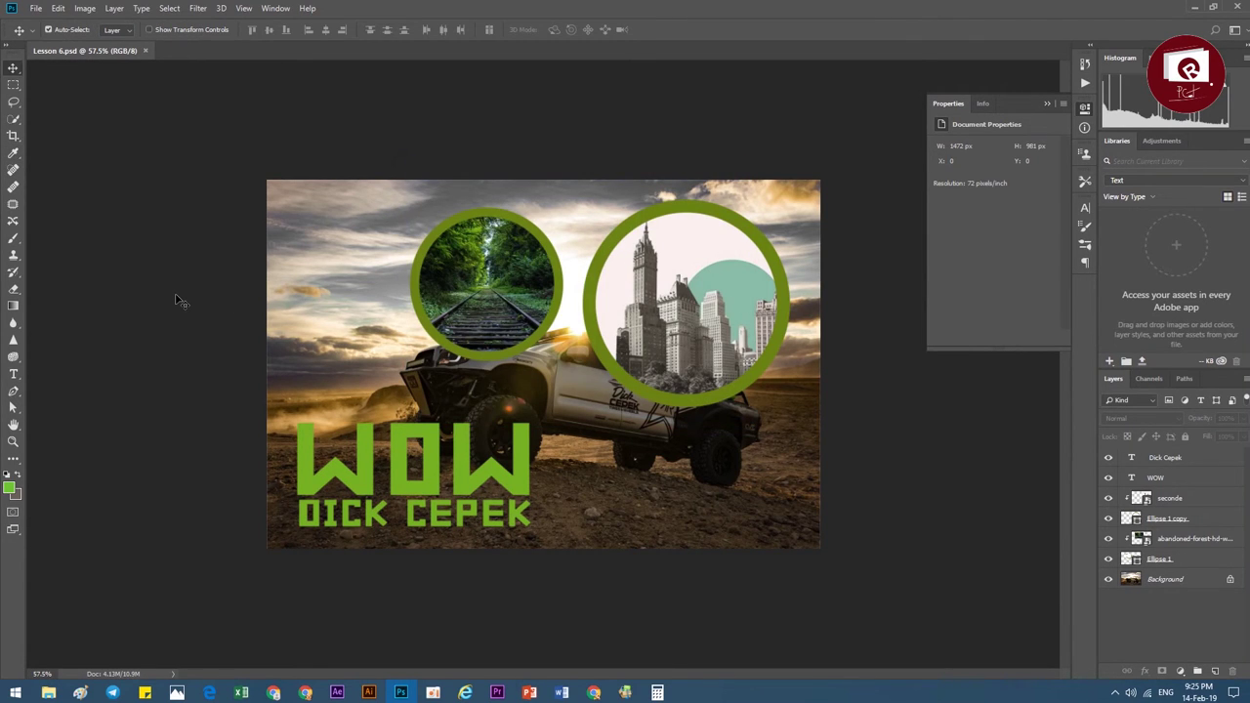